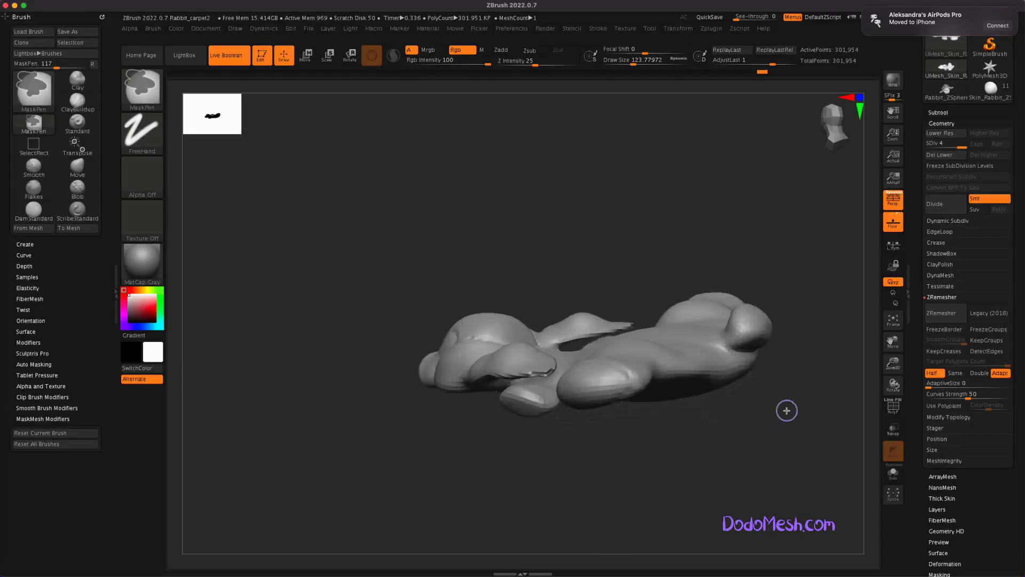
Step: Orbit the rabbit rug to inspect the head from several angles
drag(574, 367, 621, 330)
drag(603, 487, 521, 468)
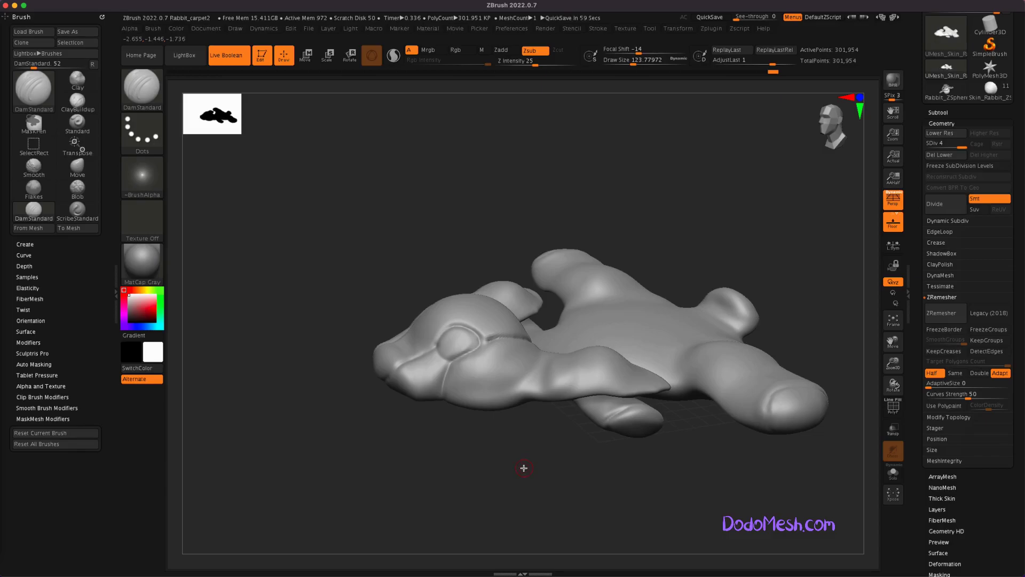
mouse_move(582, 445)
mouse_down()
mouse_move(565, 417)
mouse_move(556, 494)
mouse_move(521, 414)
mouse_up()
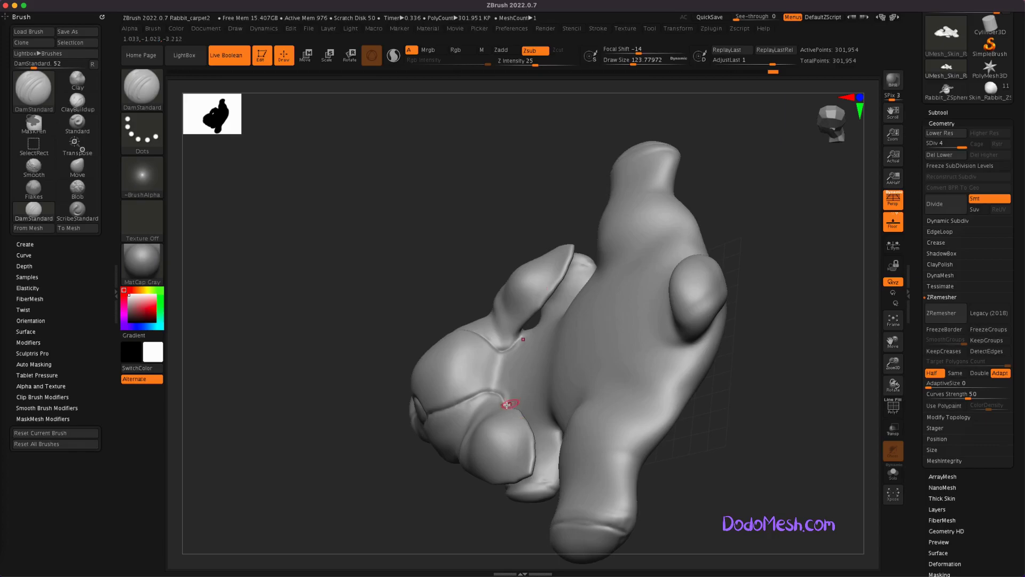
mouse_move(425, 538)
mouse_down()
mouse_move(427, 441)
mouse_move(481, 397)
mouse_up()
drag(498, 453, 511, 409)
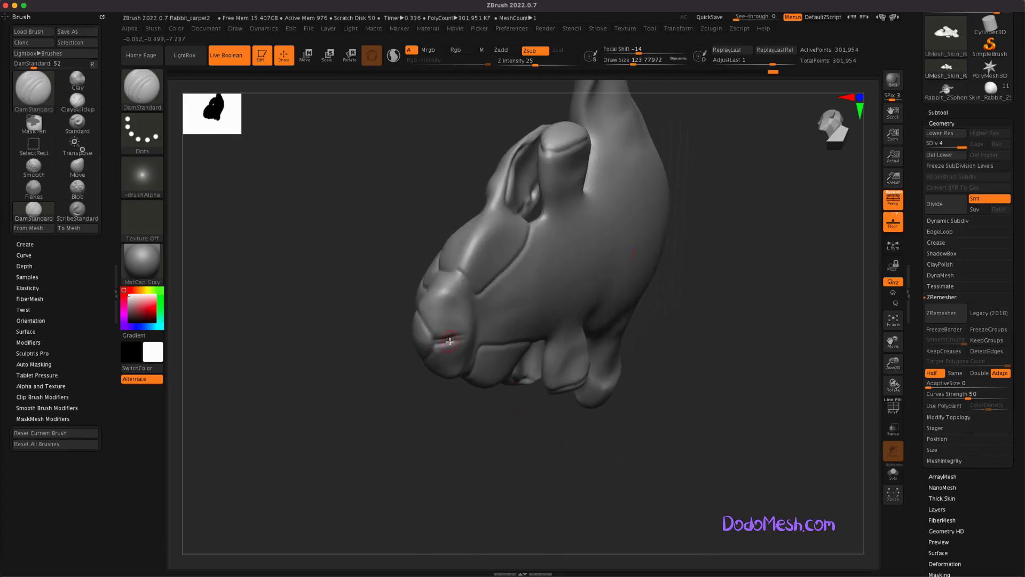
mouse_move(671, 389)
mouse_down()
mouse_move(703, 359)
mouse_move(573, 362)
mouse_up()
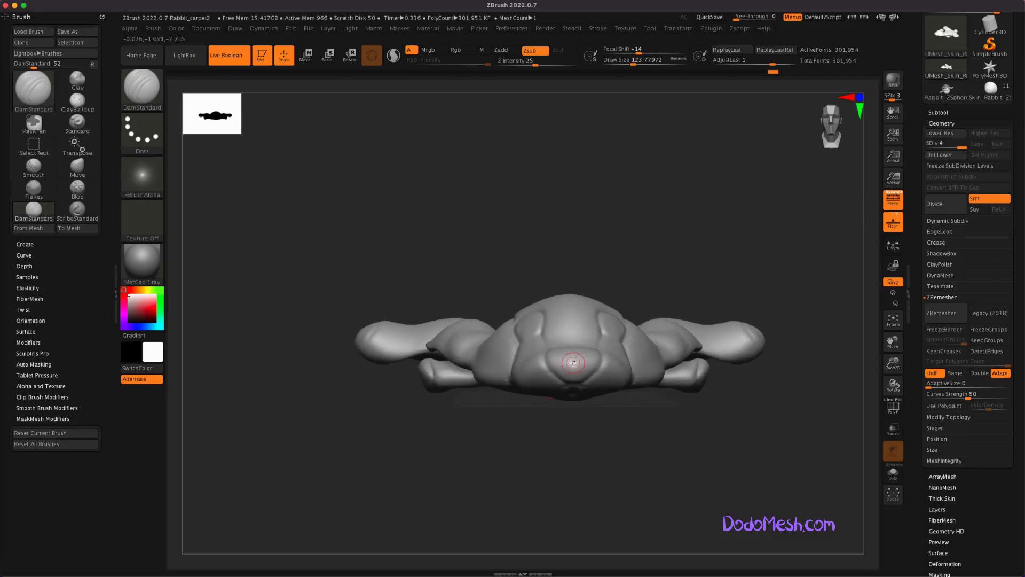
drag(588, 462, 608, 455)
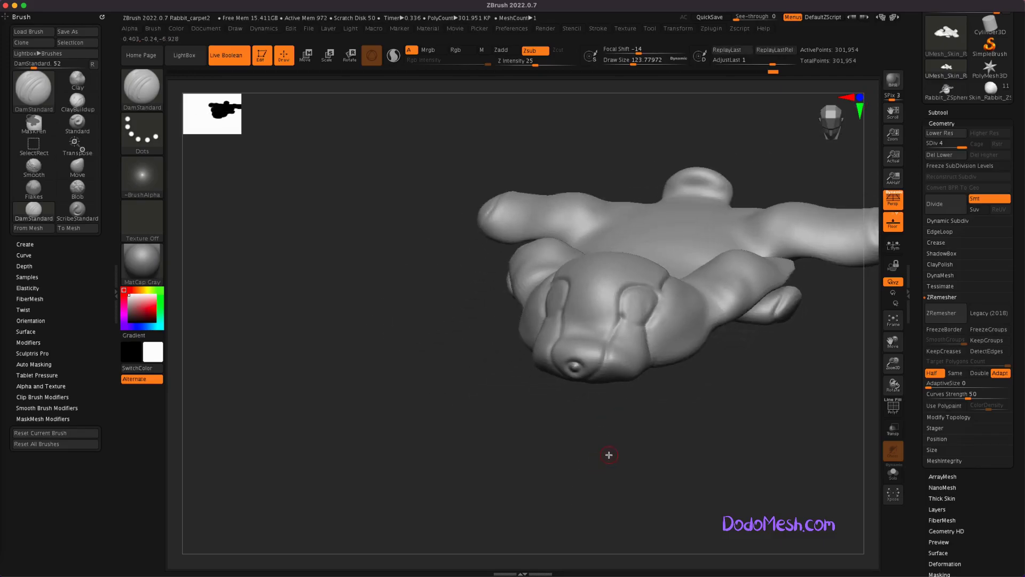
Step: Zoom in on the head and shrink the DamStandard brush to about 39
scroll(575, 373, up, 3)
scroll(582, 367, up, 2)
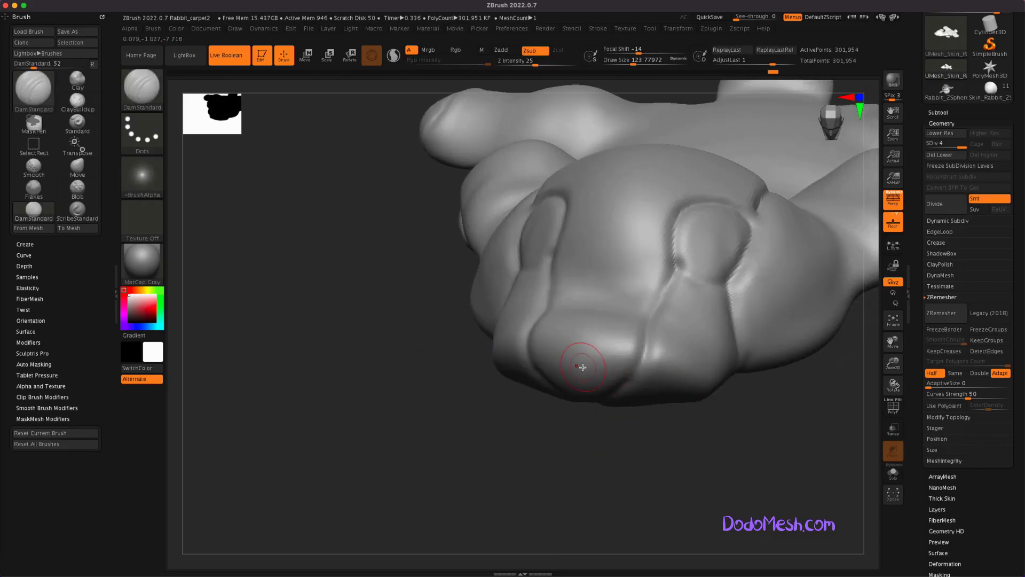
key(bracketleft)
key(bracketleft)
key(bracketleft)
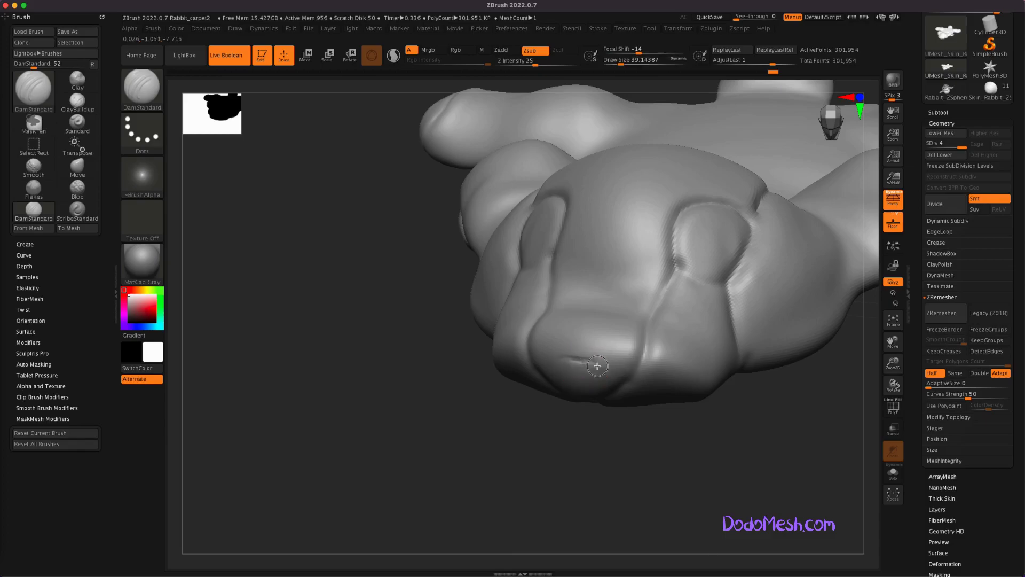
mouse_move(568, 361)
mouse_down()
mouse_move(613, 444)
mouse_move(612, 432)
mouse_up()
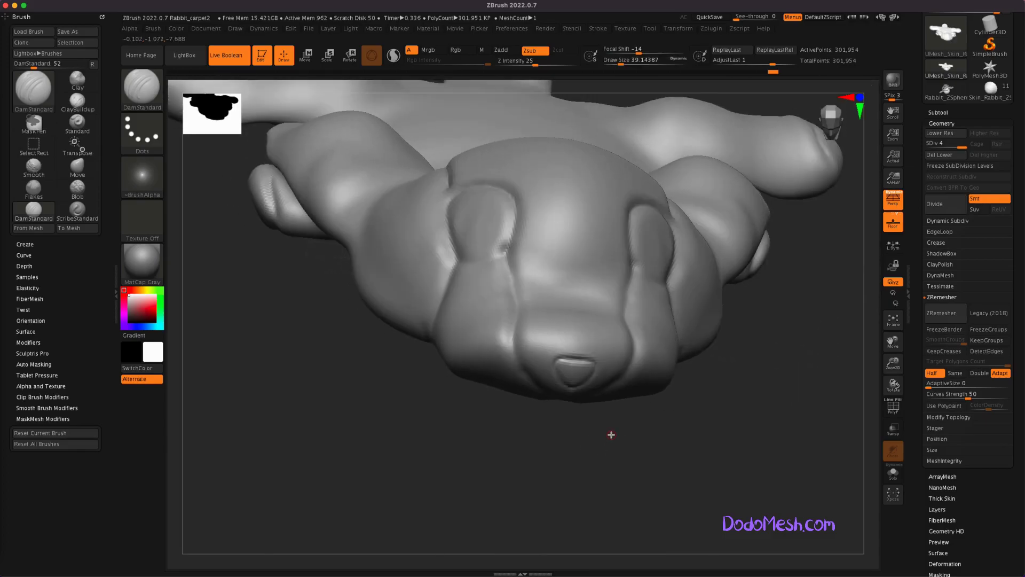
Step: Select the Standard brush and subdivide the rabbit to SDiv 5 (1.207 million points)
click(77, 124)
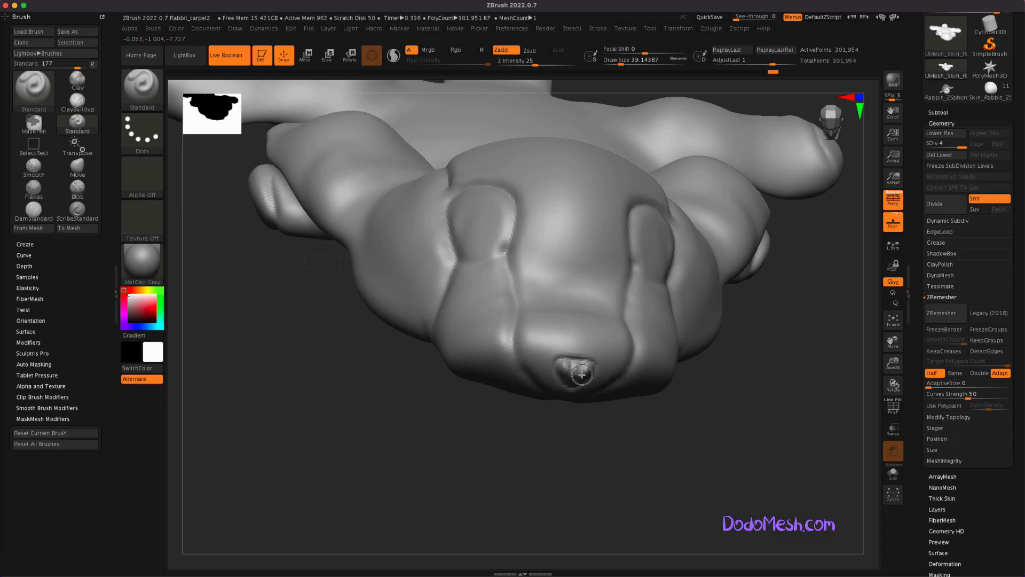
drag(590, 449, 595, 408)
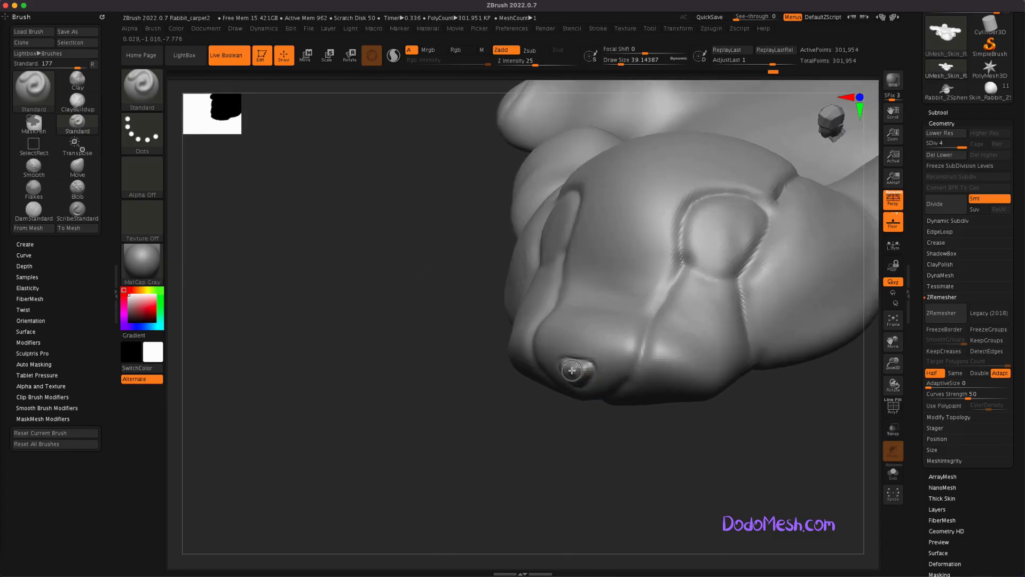
mouse_move(606, 457)
mouse_down()
mouse_move(673, 490)
mouse_move(801, 366)
mouse_up()
click(934, 204)
Step: Try a size-62 groove stroke on the back, undo it, and switch to DamStandard
mouse_move(694, 427)
mouse_down()
mouse_move(593, 467)
mouse_move(600, 432)
mouse_up()
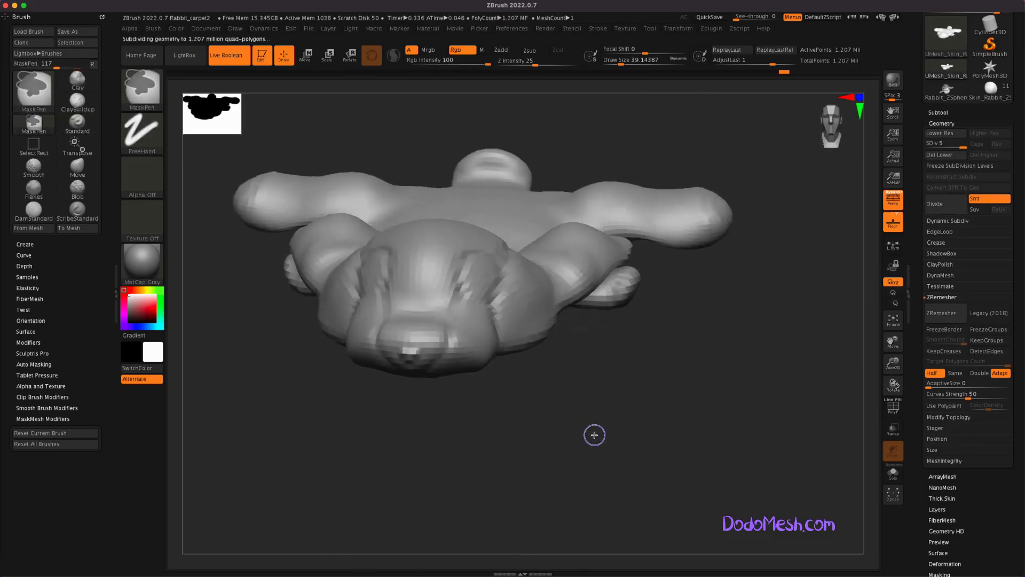
mouse_move(547, 465)
mouse_down()
mouse_move(538, 486)
mouse_move(612, 443)
mouse_up()
mouse_move(607, 401)
mouse_down()
mouse_move(590, 460)
mouse_move(487, 383)
mouse_move(490, 288)
mouse_up()
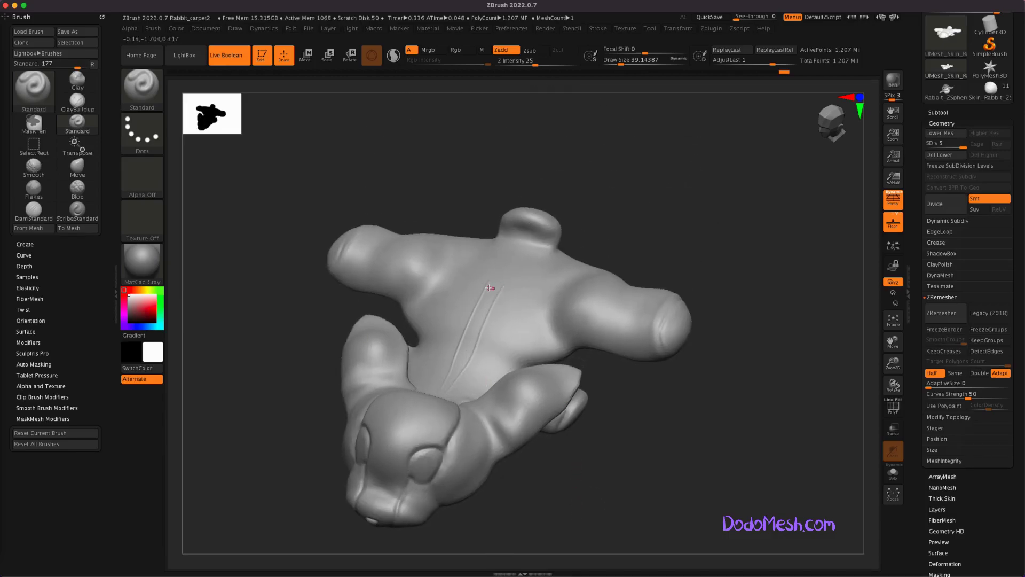
key(s)
mouse_move(435, 390)
mouse_down()
mouse_move(460, 389)
mouse_move(513, 249)
mouse_up()
key(ctrl+z)
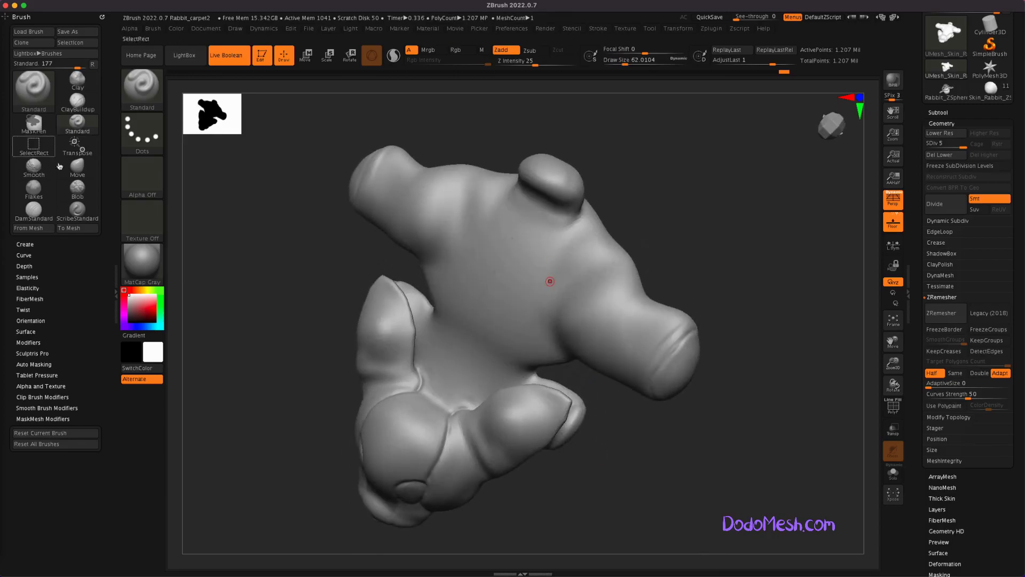
click(33, 210)
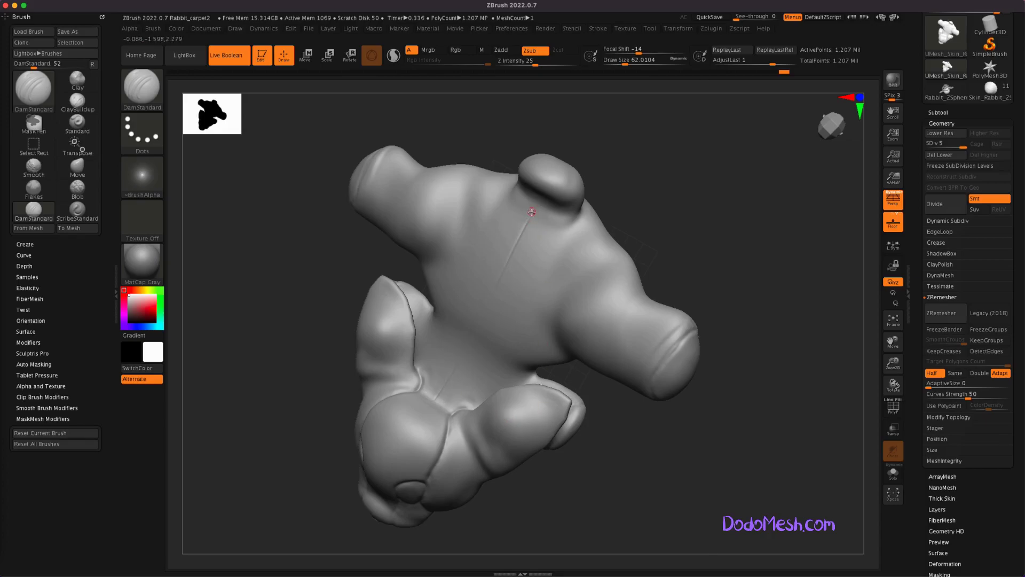
Step: Orbit around the rabbit to a front-facing top view of the head
drag(591, 217, 546, 198)
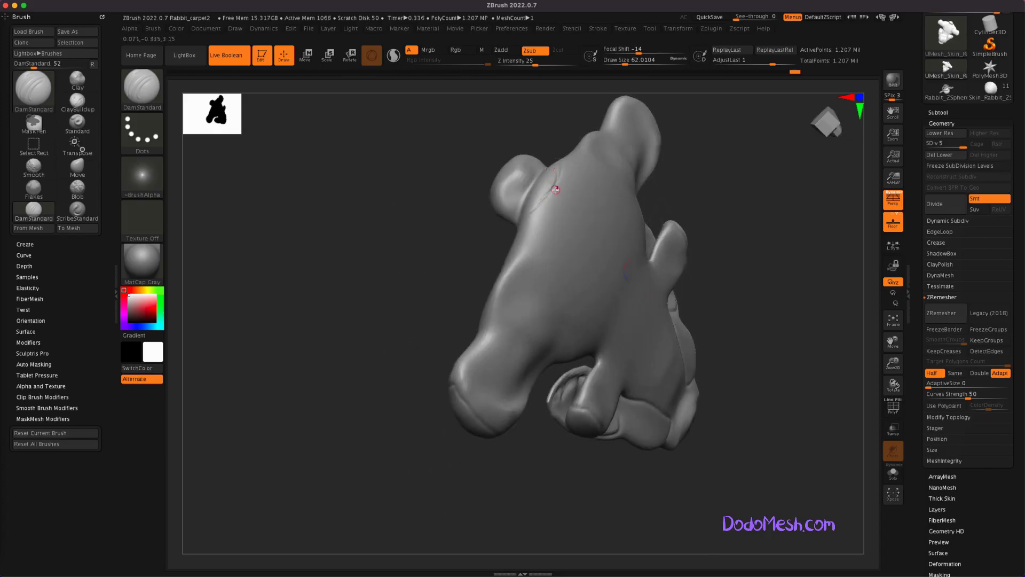
mouse_move(733, 174)
mouse_down()
mouse_move(769, 171)
mouse_move(511, 234)
mouse_up()
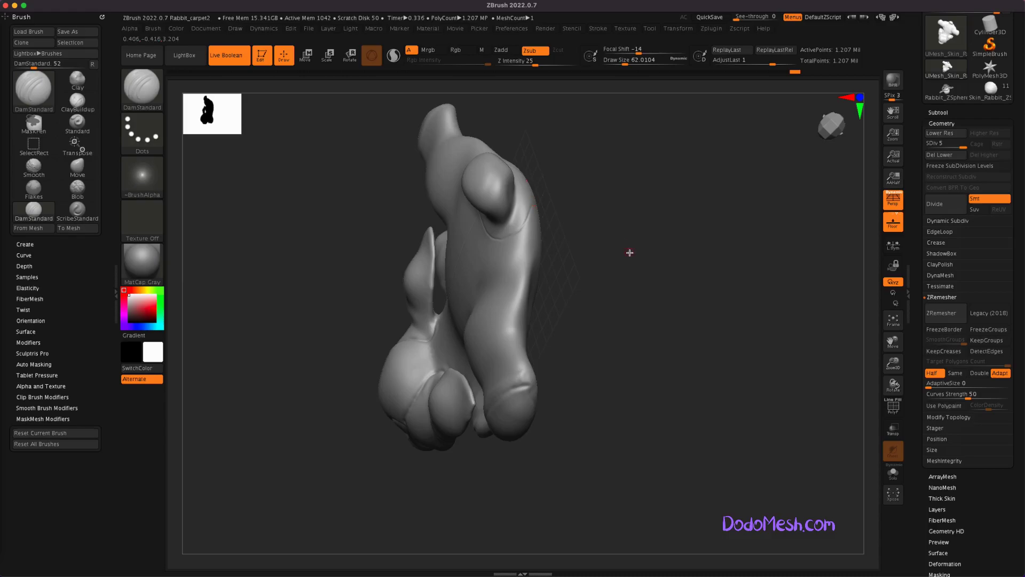
drag(628, 249, 556, 181)
mouse_move(539, 220)
mouse_down()
mouse_move(771, 359)
mouse_move(796, 336)
mouse_up()
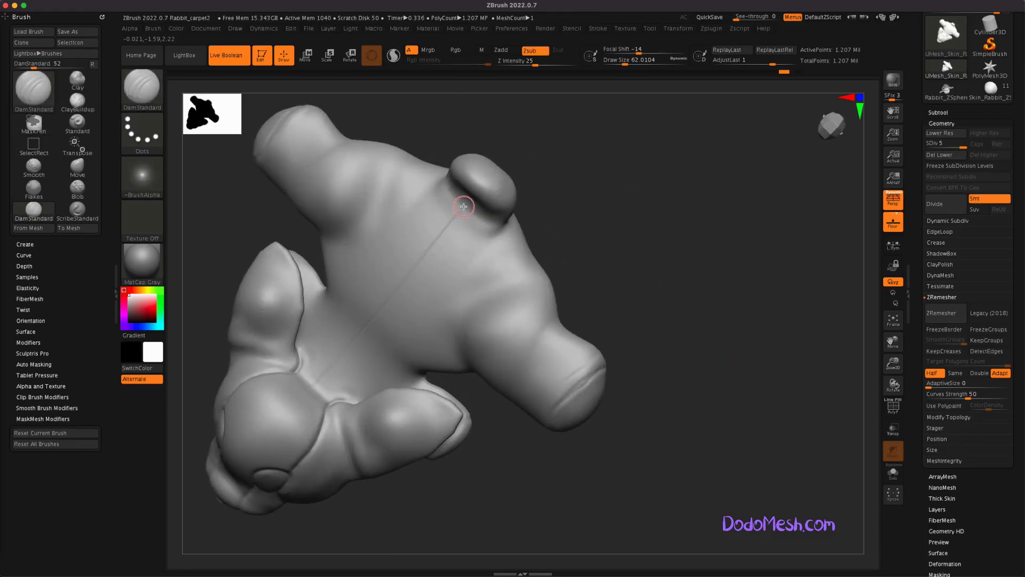
drag(508, 215, 564, 219)
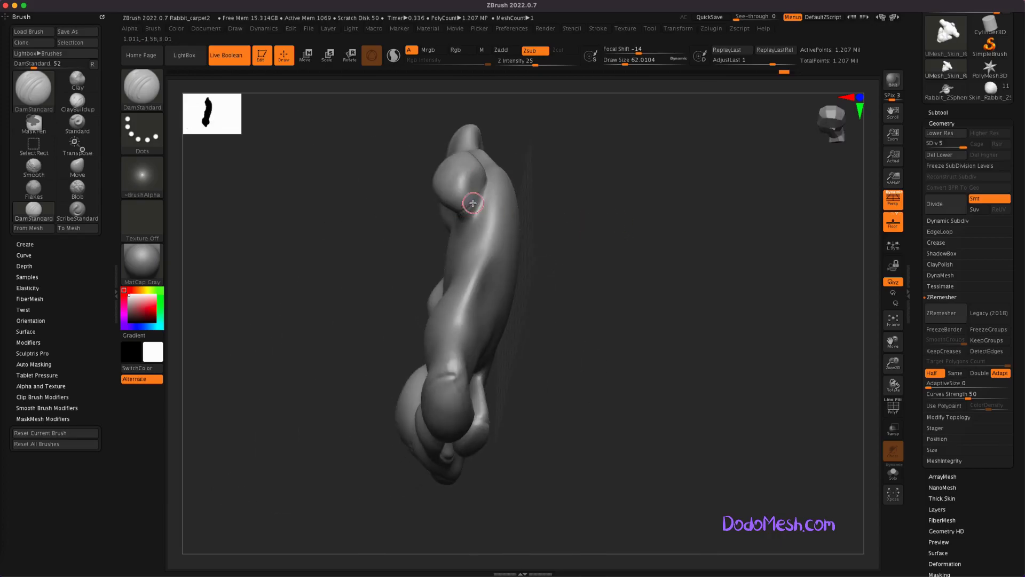
drag(484, 176, 601, 210)
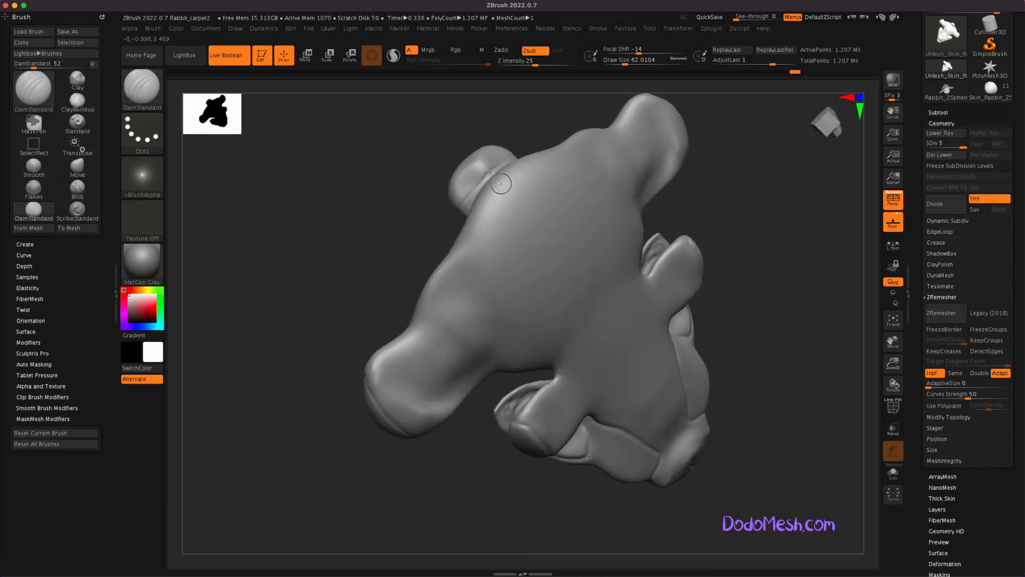
mouse_move(695, 426)
mouse_down()
mouse_move(819, 407)
mouse_move(746, 465)
mouse_move(684, 434)
mouse_move(684, 406)
mouse_up()
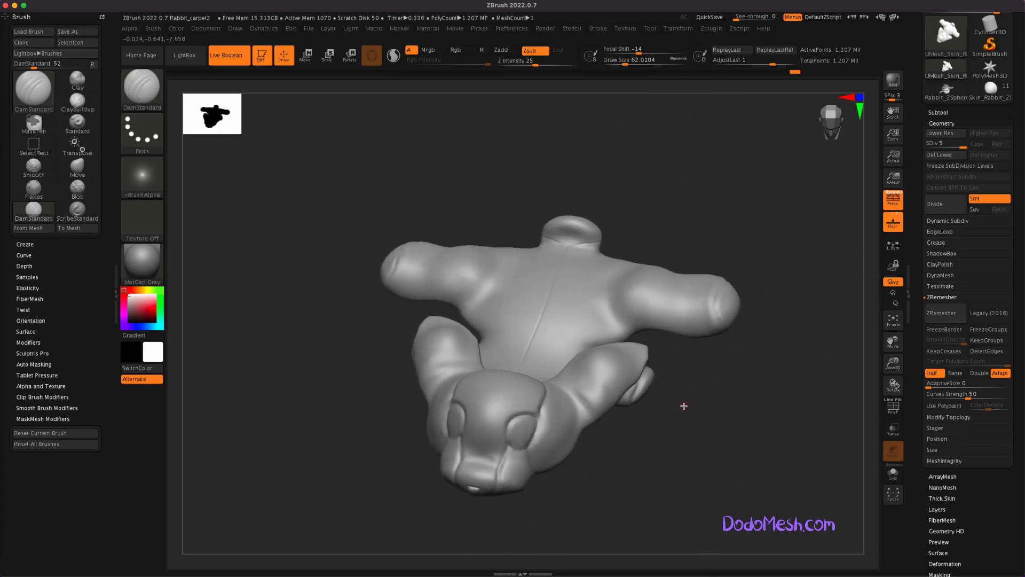
Step: Carve a DamStandard crease across the neck below the head and Shift-smooth it
drag(586, 225, 586, 247)
key(shift)
shift+drag(557, 236, 645, 393)
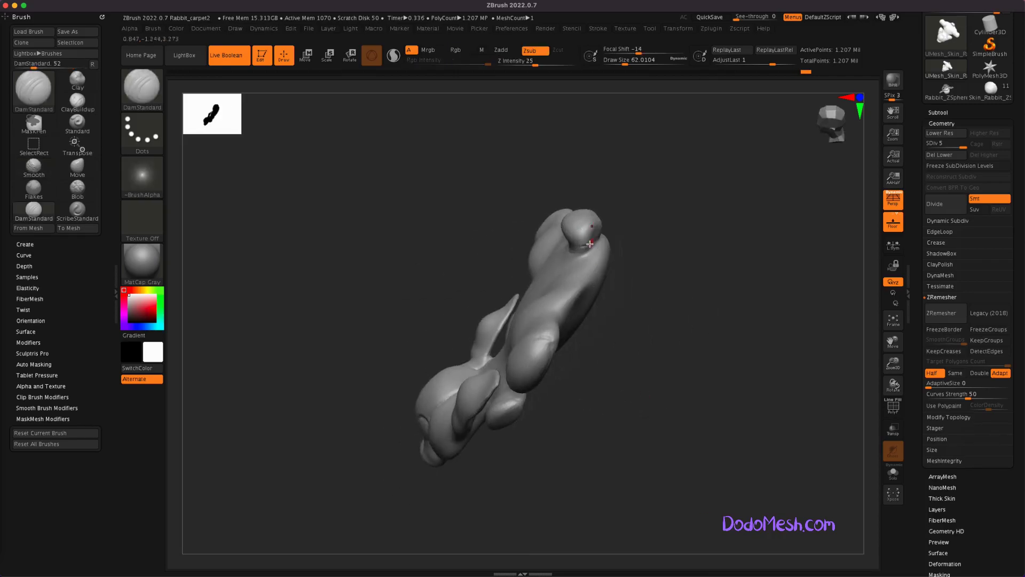
key(ctrl)
mouse_move(609, 235)
mouse_down()
mouse_move(677, 420)
mouse_move(658, 431)
mouse_move(663, 446)
mouse_move(604, 316)
mouse_move(728, 357)
mouse_move(697, 394)
mouse_move(694, 320)
mouse_move(674, 254)
mouse_move(666, 322)
mouse_move(668, 269)
mouse_up()
mouse_move(499, 301)
mouse_down()
mouse_move(657, 448)
mouse_move(645, 419)
mouse_up()
key(shift)
mouse_move(503, 301)
mouse_down()
mouse_move(629, 421)
mouse_move(604, 472)
mouse_move(622, 487)
mouse_move(613, 475)
mouse_up()
Step: Switch to the Move brush (B-M-V), enlarge it to about 814, and check the side view
key(s)
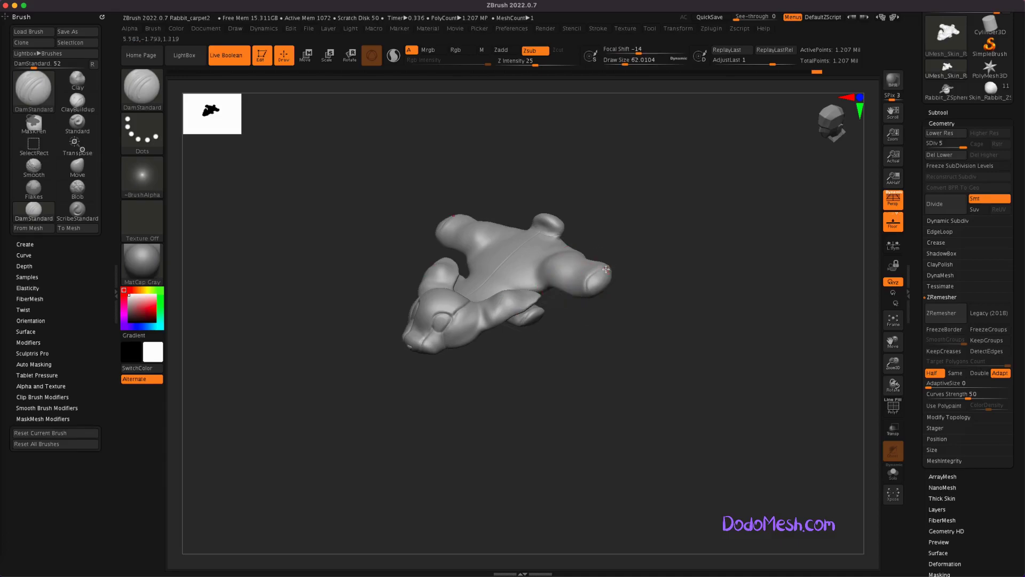
key(b)
key(m)
key(v)
key(s)
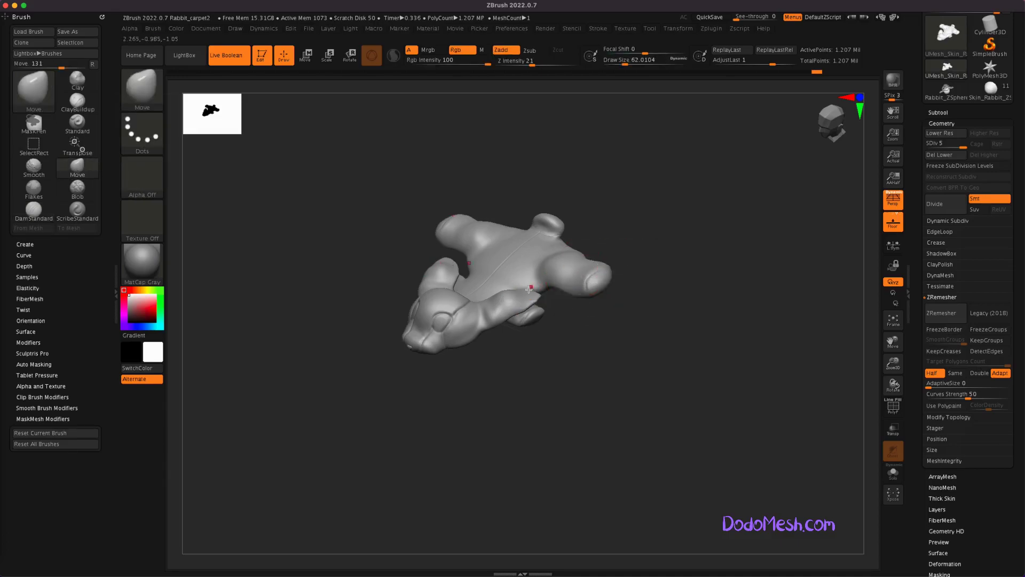
mouse_move(525, 301)
mouse_down()
mouse_move(571, 299)
mouse_move(554, 353)
mouse_move(523, 299)
mouse_up()
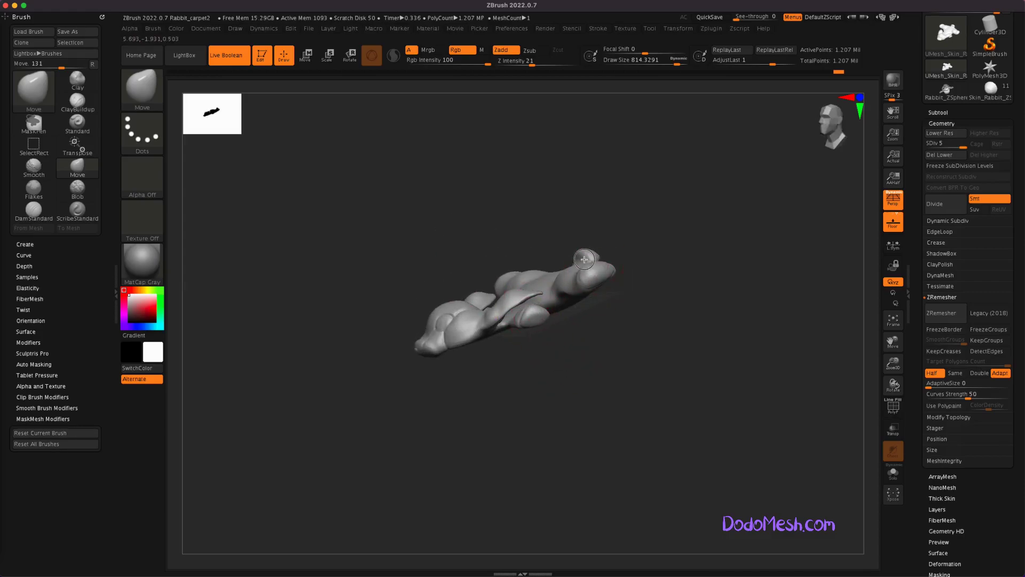
mouse_move(604, 336)
mouse_down()
mouse_move(661, 430)
mouse_move(560, 286)
mouse_move(569, 298)
mouse_up()
mouse_move(593, 260)
mouse_down()
mouse_move(590, 304)
mouse_move(567, 258)
mouse_move(689, 304)
mouse_move(659, 330)
mouse_move(666, 346)
mouse_move(648, 345)
mouse_move(664, 389)
mouse_up()
Step: Switch back to the Standard brush and set Z Intensity to 13
key(b)
key(s)
key(t)
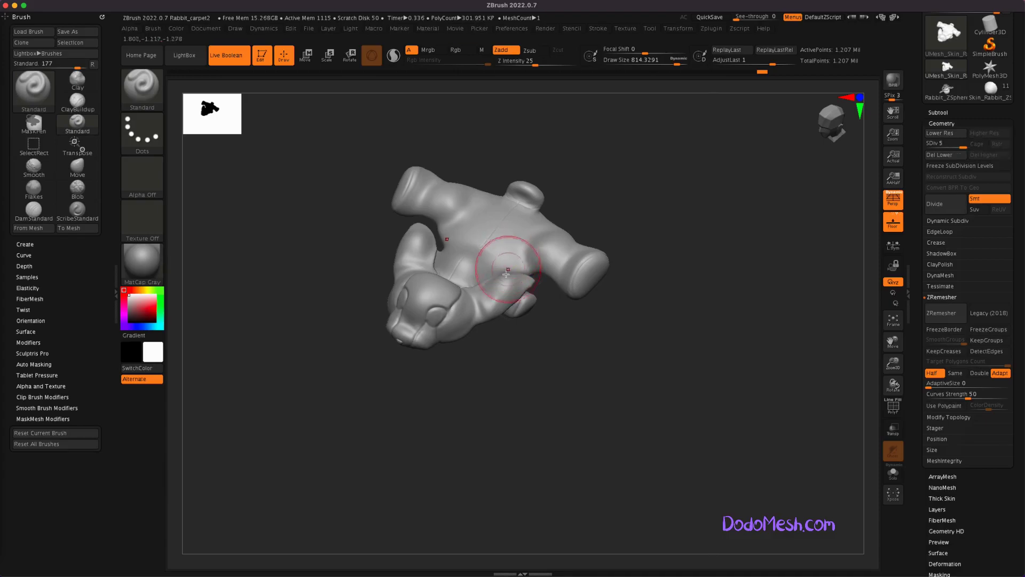
text(13)
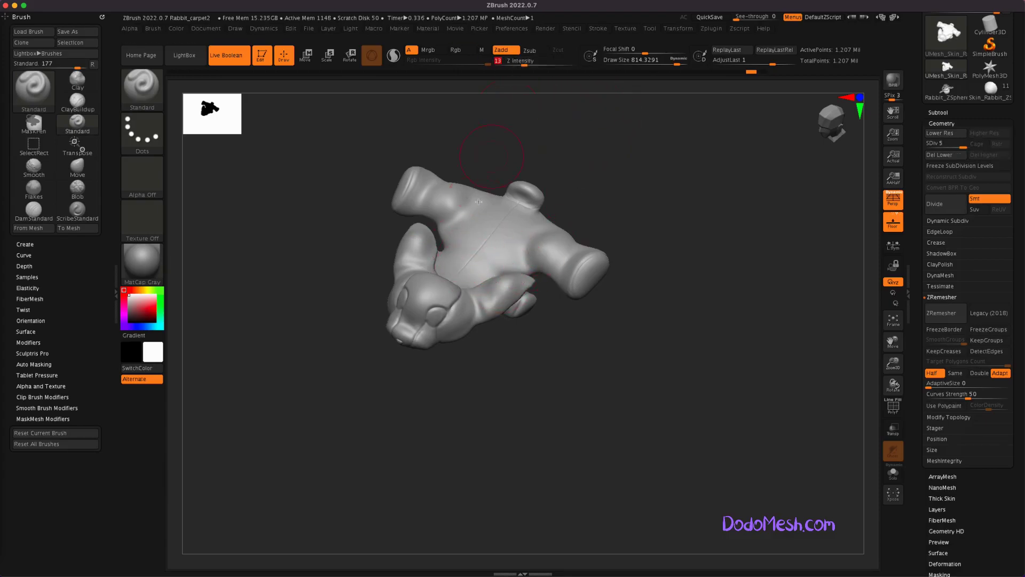
drag(513, 368, 527, 359)
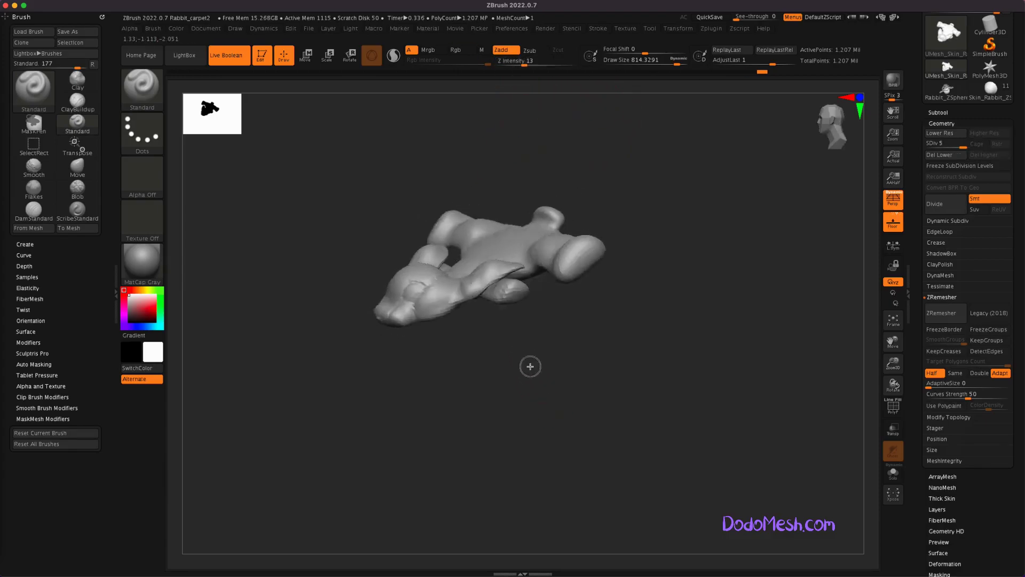
mouse_move(457, 254)
mouse_down()
mouse_move(608, 354)
mouse_move(580, 359)
mouse_move(613, 362)
mouse_up()
Step: Save the project, replacing Rabbit_carpet2.ZPR
key(ctrl+s)
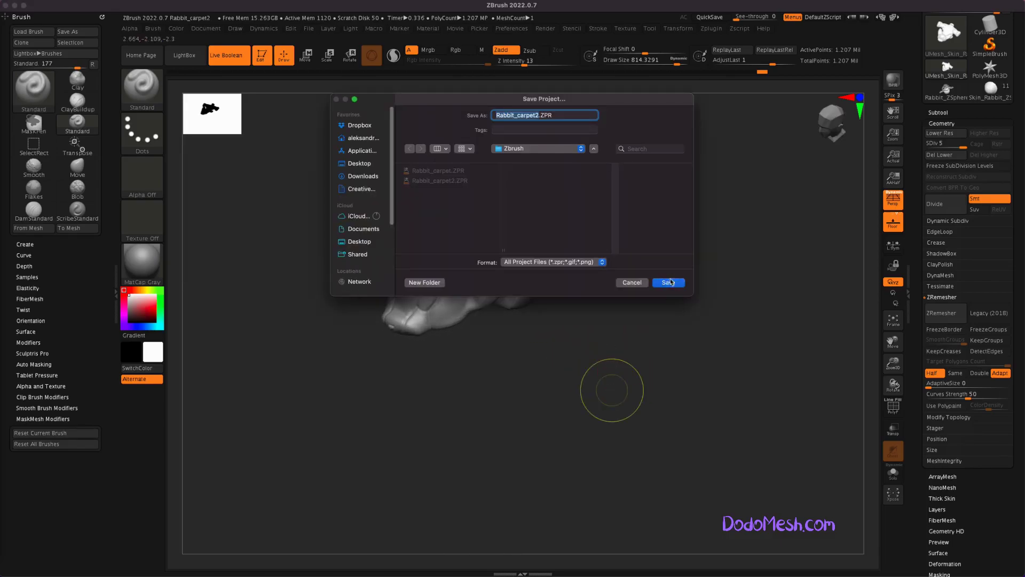
key(Return)
key(Return)
mouse_move(613, 417)
mouse_down()
mouse_move(636, 462)
mouse_move(628, 459)
mouse_up()
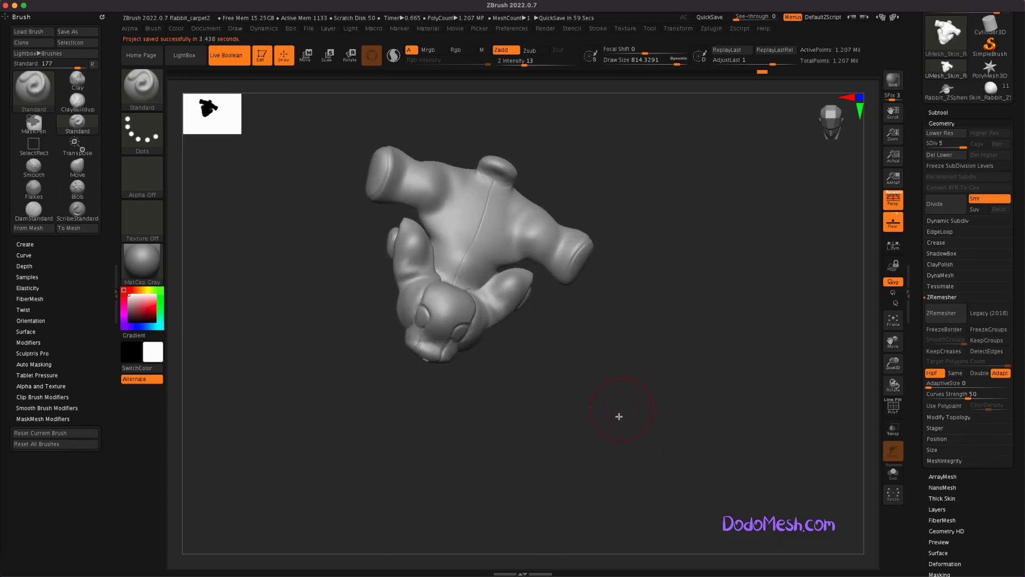
drag(618, 416, 613, 445)
Step: Push the side of the rabbit's head with the Move brush and look it over
click(75, 175)
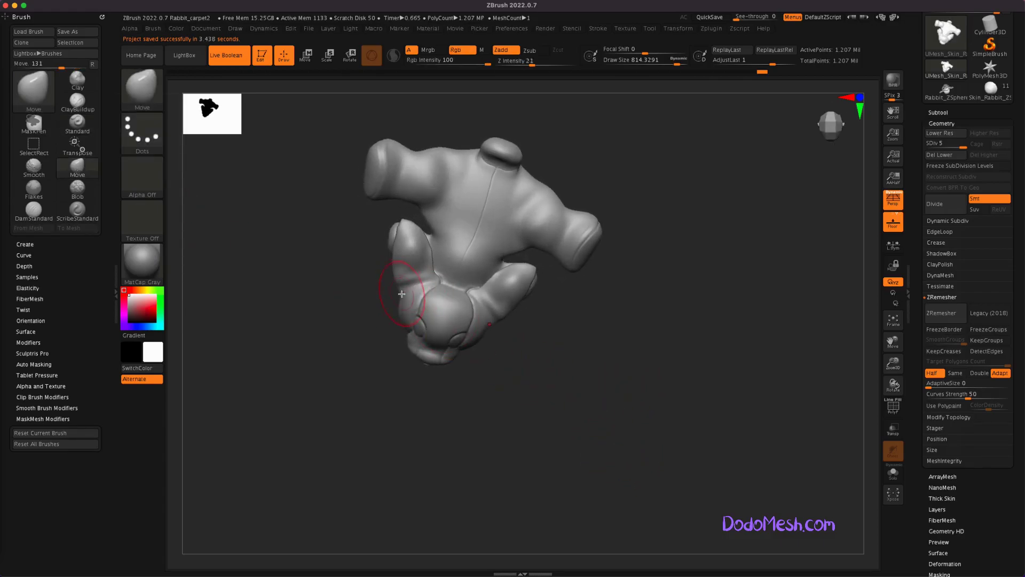
mouse_move(449, 299)
mouse_down()
mouse_move(544, 363)
mouse_move(474, 343)
mouse_move(492, 400)
mouse_move(505, 310)
mouse_up()
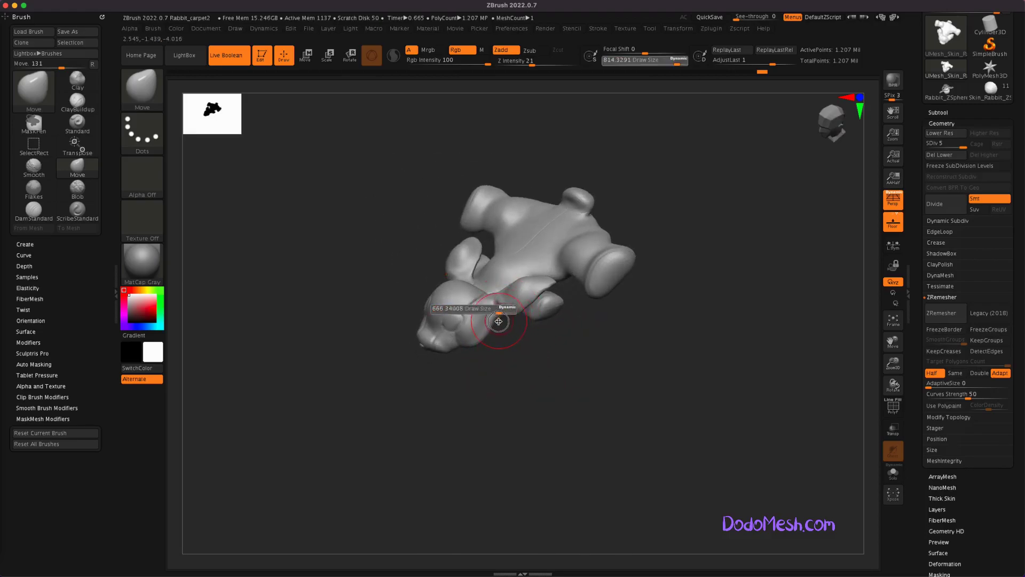
mouse_move(539, 374)
mouse_down()
mouse_move(553, 398)
mouse_move(497, 286)
mouse_up()
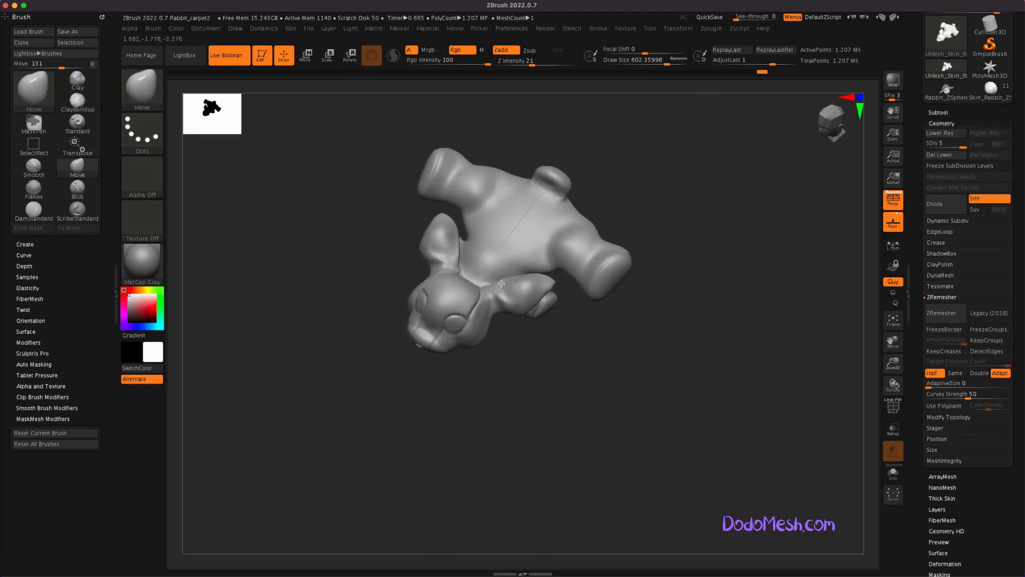
mouse_move(508, 320)
mouse_down()
mouse_move(524, 347)
mouse_move(545, 260)
mouse_up()
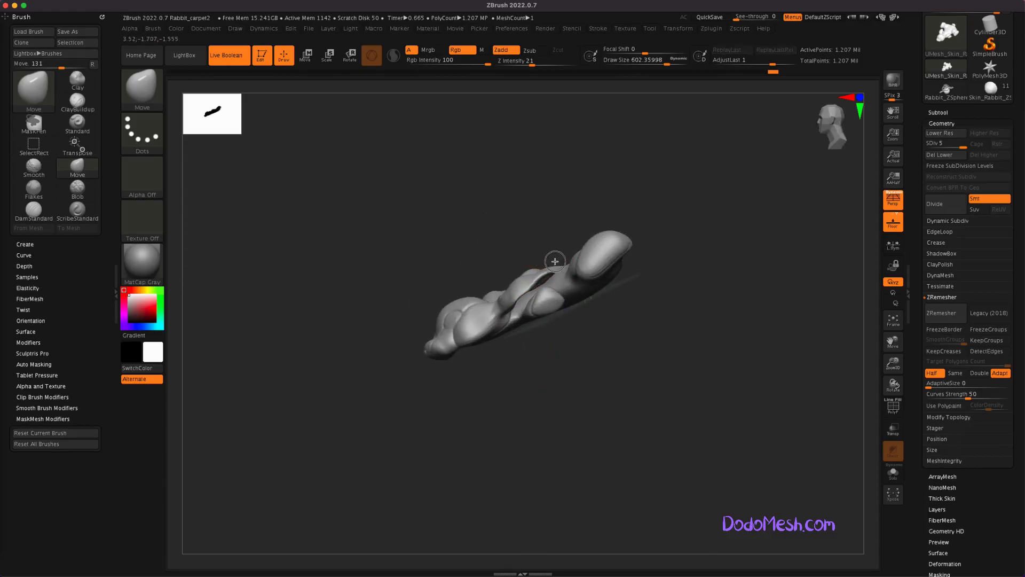
mouse_move(586, 357)
mouse_down()
mouse_move(649, 409)
mouse_move(648, 331)
mouse_move(598, 383)
mouse_move(523, 299)
mouse_up()
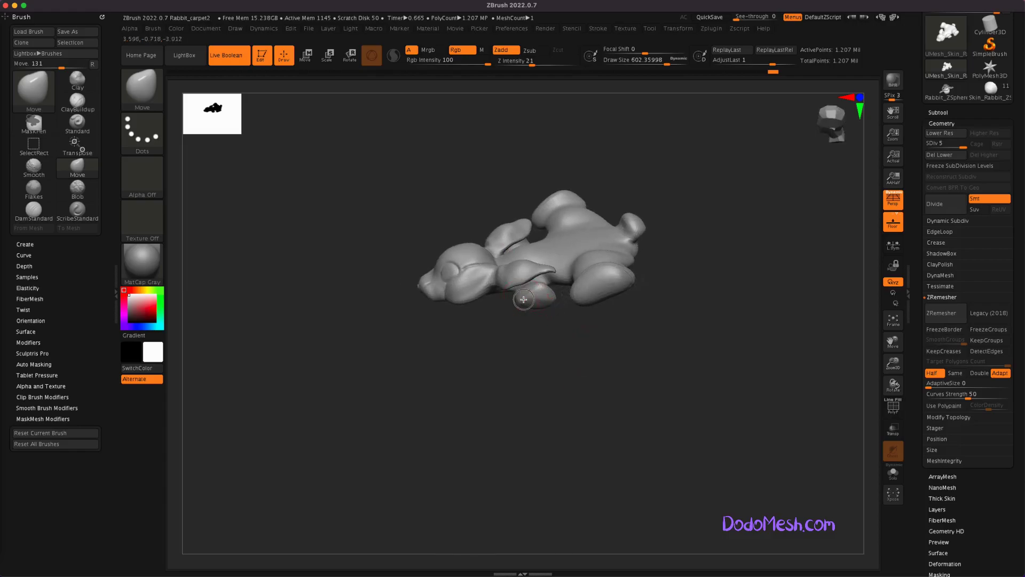
mouse_move(609, 367)
mouse_down()
mouse_move(639, 323)
mouse_move(669, 434)
mouse_up()
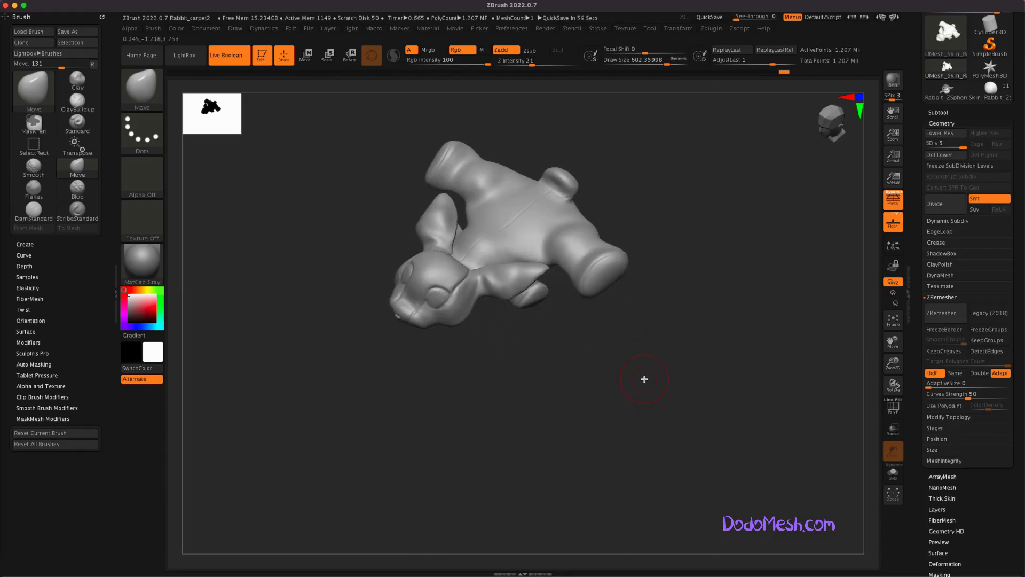
mouse_move(633, 384)
mouse_down()
mouse_move(608, 396)
mouse_move(577, 338)
mouse_move(588, 319)
mouse_up()
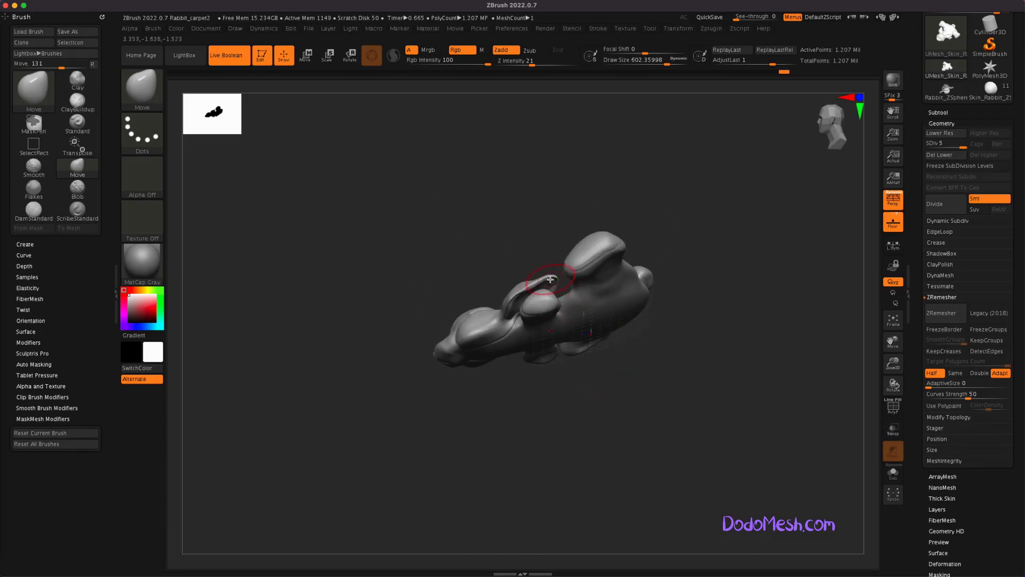
Step: Shrink the brush to about 136 and switch to DamStandard
key(s)
click(515, 294)
mouse_move(605, 403)
mouse_down()
mouse_move(655, 460)
mouse_move(636, 462)
mouse_move(615, 433)
mouse_move(653, 421)
mouse_up()
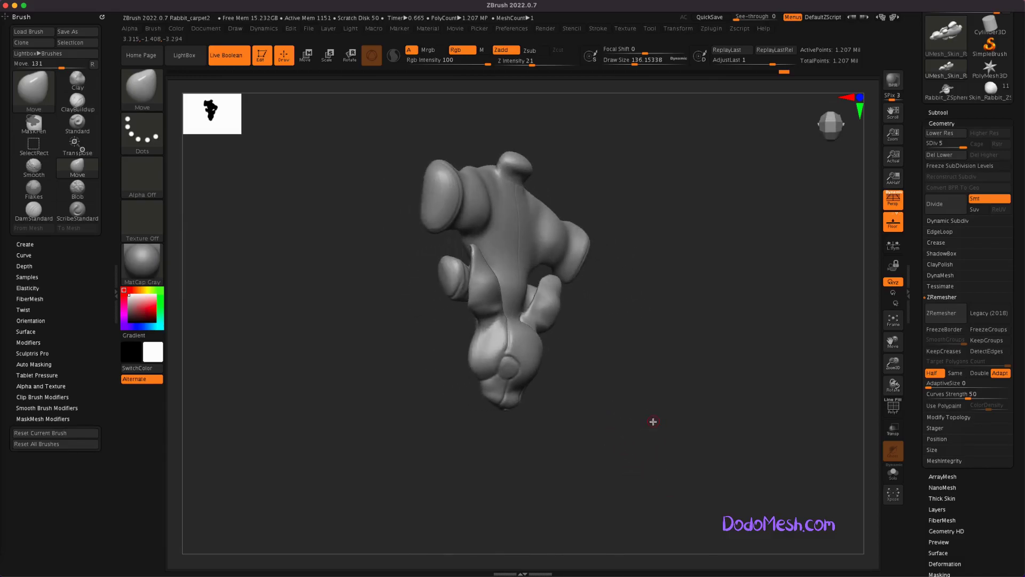
click(34, 211)
mouse_move(546, 409)
mouse_down()
mouse_move(498, 323)
mouse_move(531, 394)
mouse_move(457, 437)
mouse_move(499, 306)
mouse_up()
mouse_move(504, 438)
mouse_down()
mouse_move(495, 314)
mouse_move(481, 439)
mouse_move(579, 402)
mouse_move(617, 450)
mouse_move(567, 476)
mouse_move(598, 372)
mouse_move(611, 439)
mouse_move(647, 403)
mouse_move(660, 364)
mouse_move(647, 397)
mouse_up()
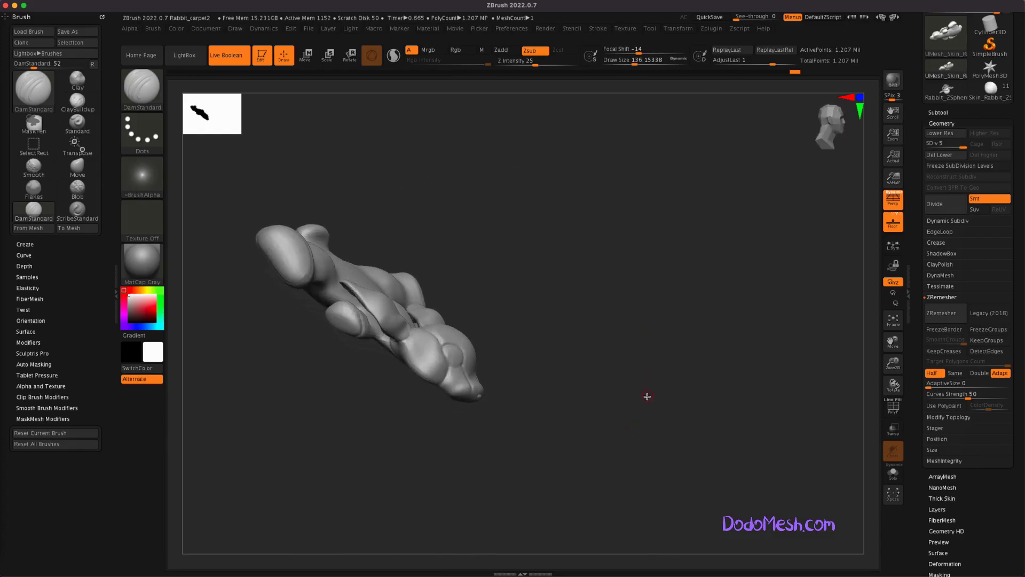
Step: Re-save the project over Rabbit_carpet2.ZPR
key(ctrl+s)
key(Return)
key(Escape)
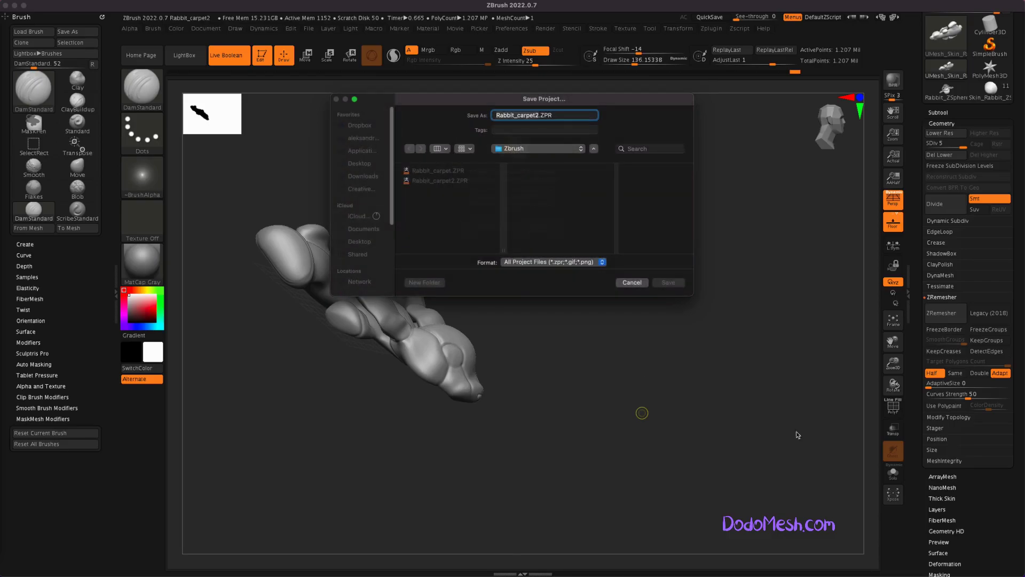
click(938, 112)
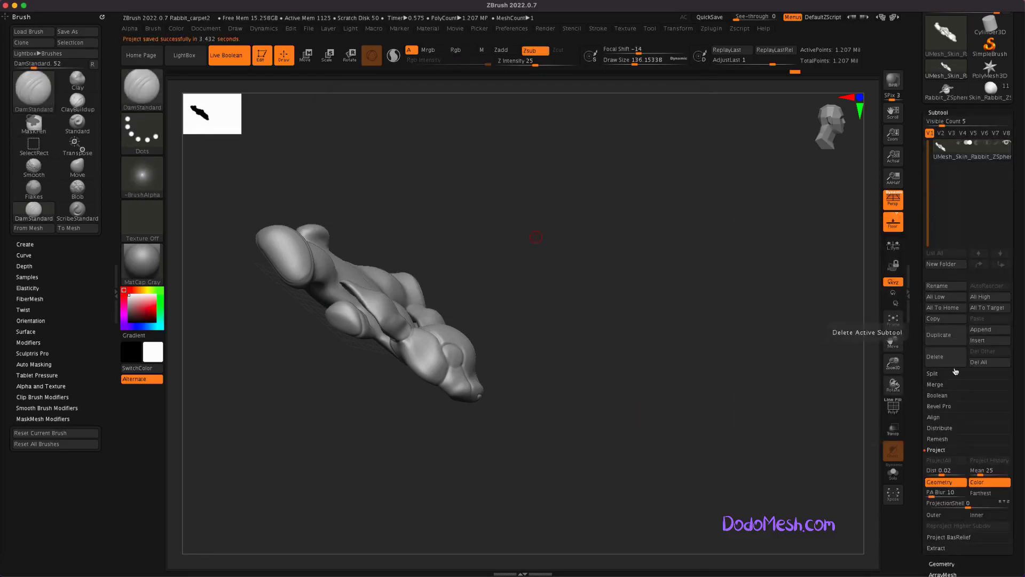
Step: Duplicate the rabbit subtool, rename the copy decimate_bunny_carpet, and turn on PolyFrame
click(945, 335)
click(937, 286)
text(decimate_bunny_carpet)
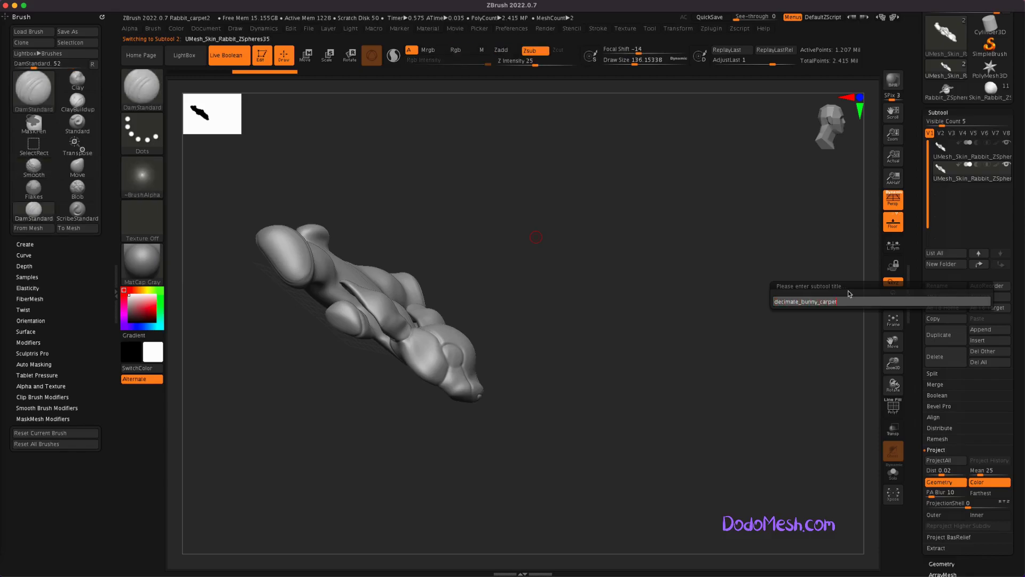
key(Return)
key(shift+f)
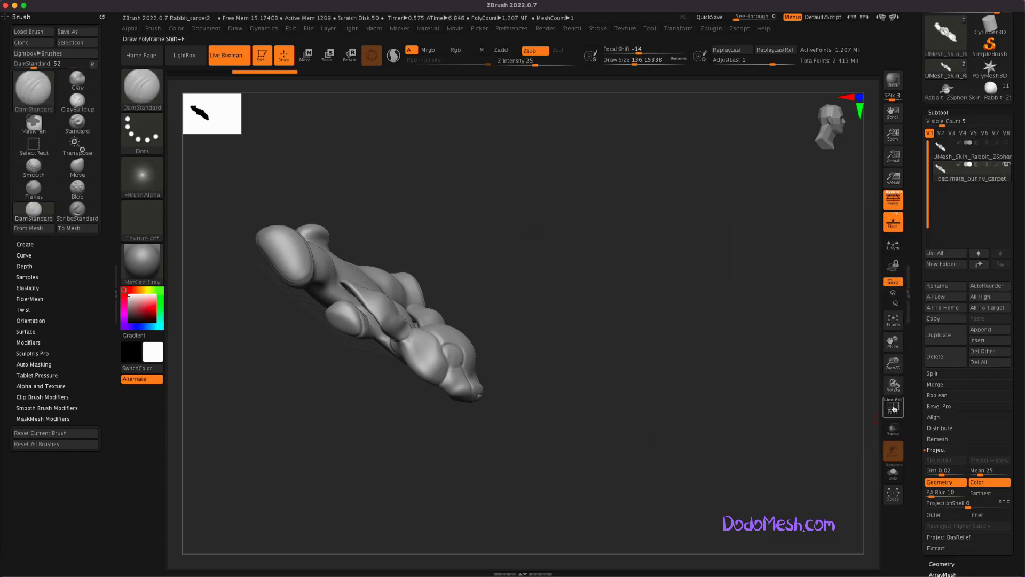
drag(617, 487, 657, 327)
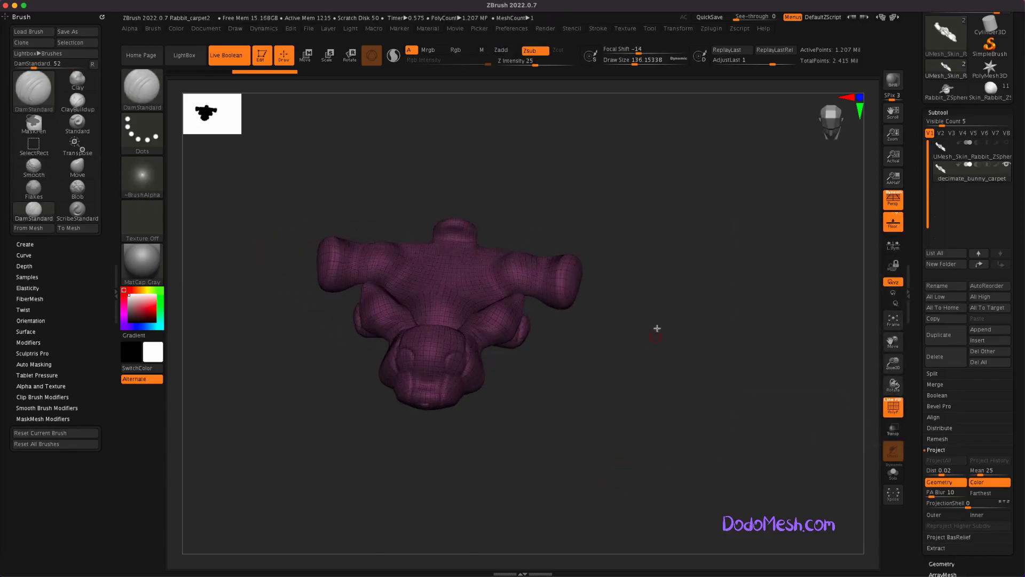
Step: Pre-process and decimate the current subtool in Decimation Master to 48,312 active points
click(712, 29)
click(751, 121)
click(769, 209)
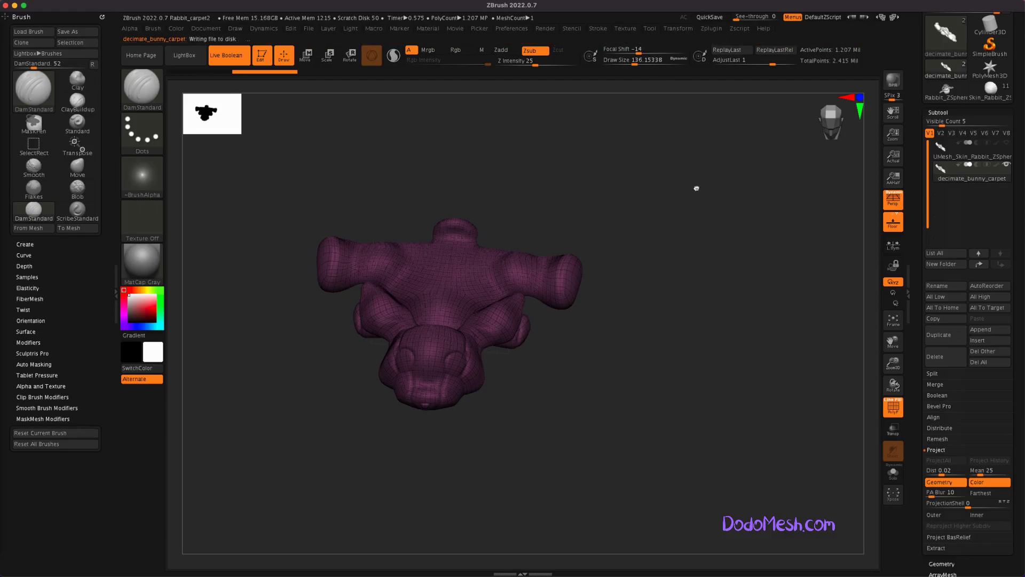
click(711, 28)
click(755, 283)
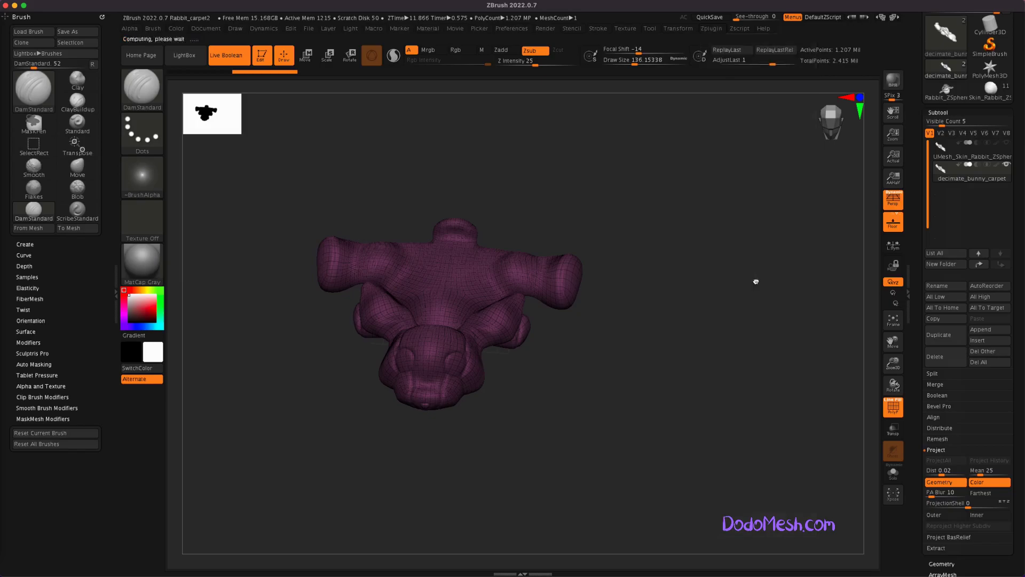
click(712, 28)
click(755, 280)
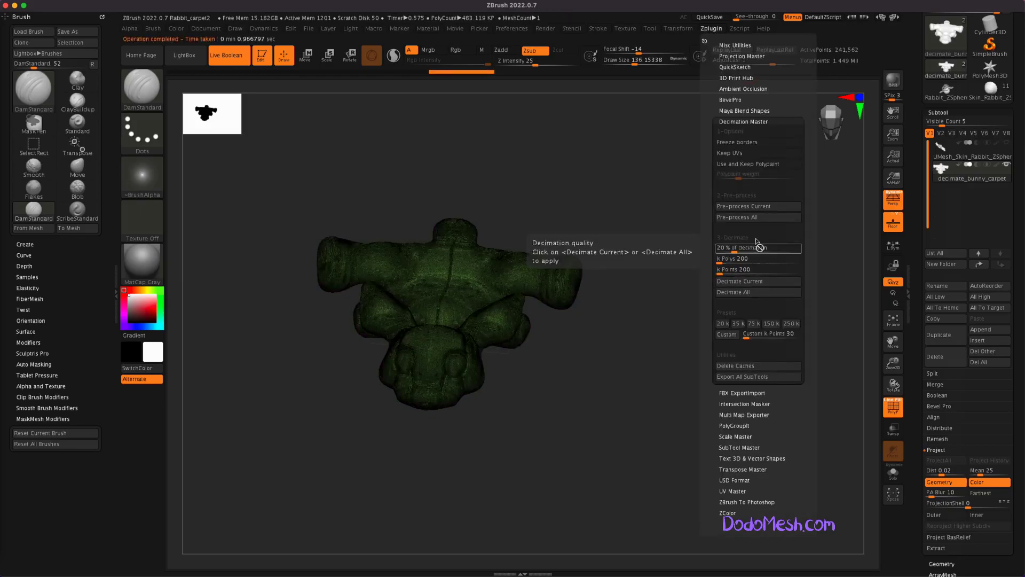
Step: Turn off the PolyFrame wireframe and run Pre-process All in Decimation Master
click(711, 28)
click(744, 279)
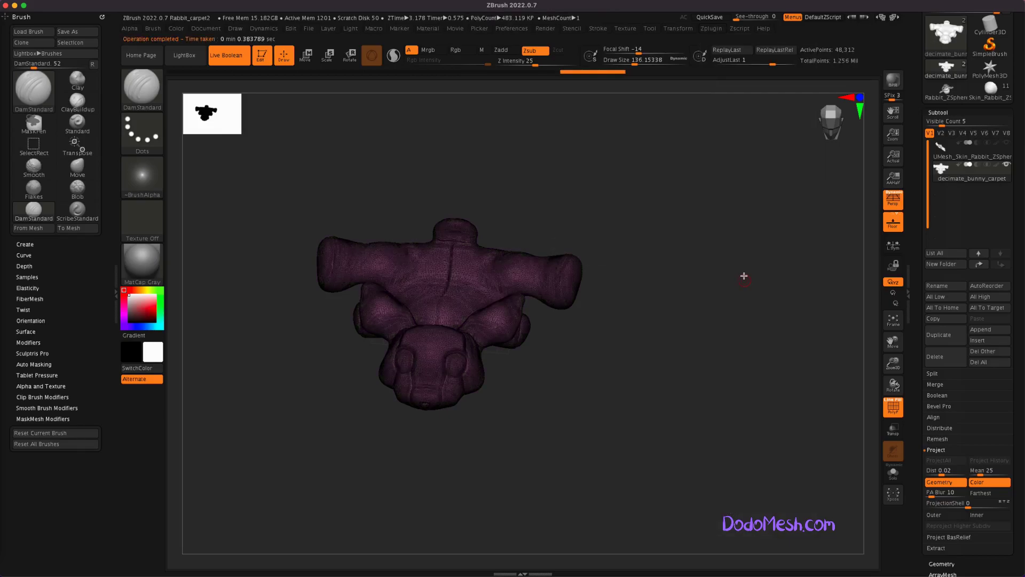
click(893, 408)
click(711, 28)
click(744, 217)
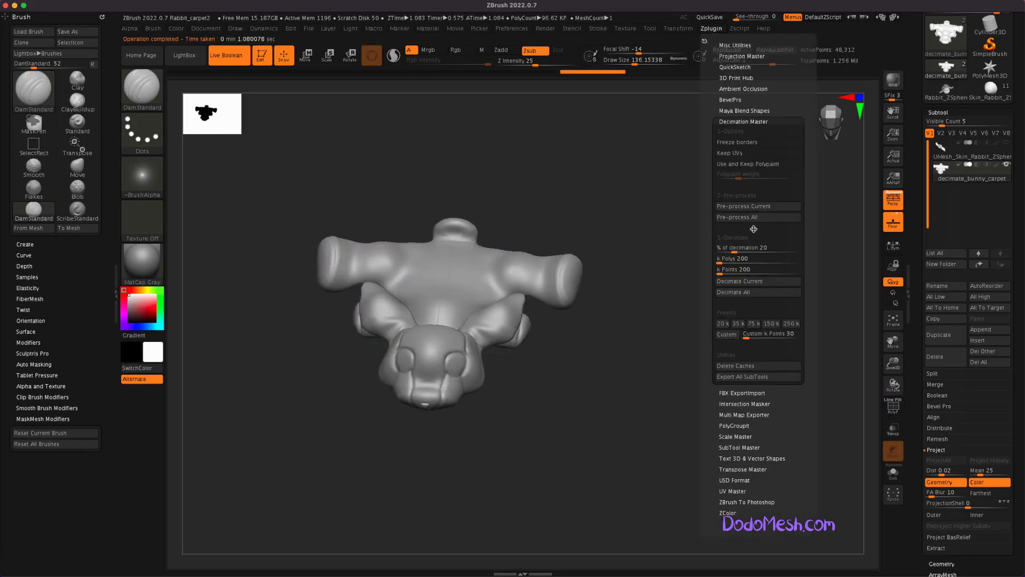
Step: Decimate the current subtool again and start an FBX export as decimate_bunny_carpet.fbx
click(757, 280)
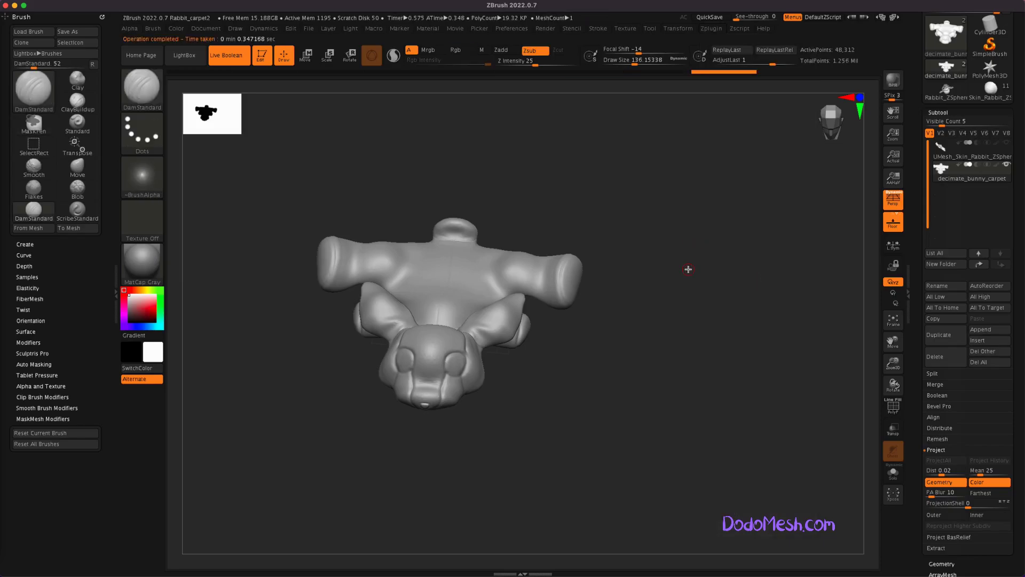
click(711, 28)
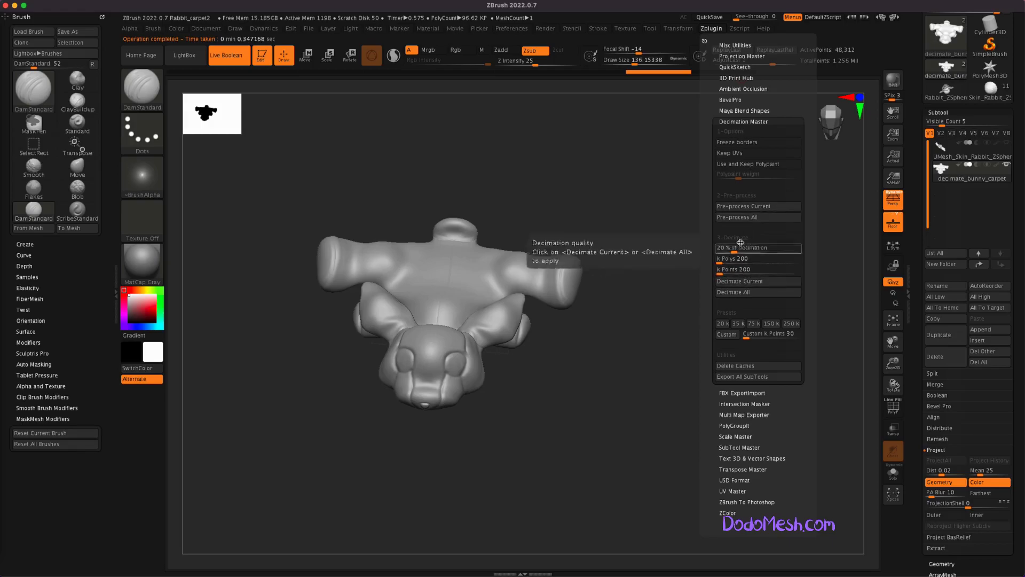
click(744, 121)
click(732, 132)
click(758, 200)
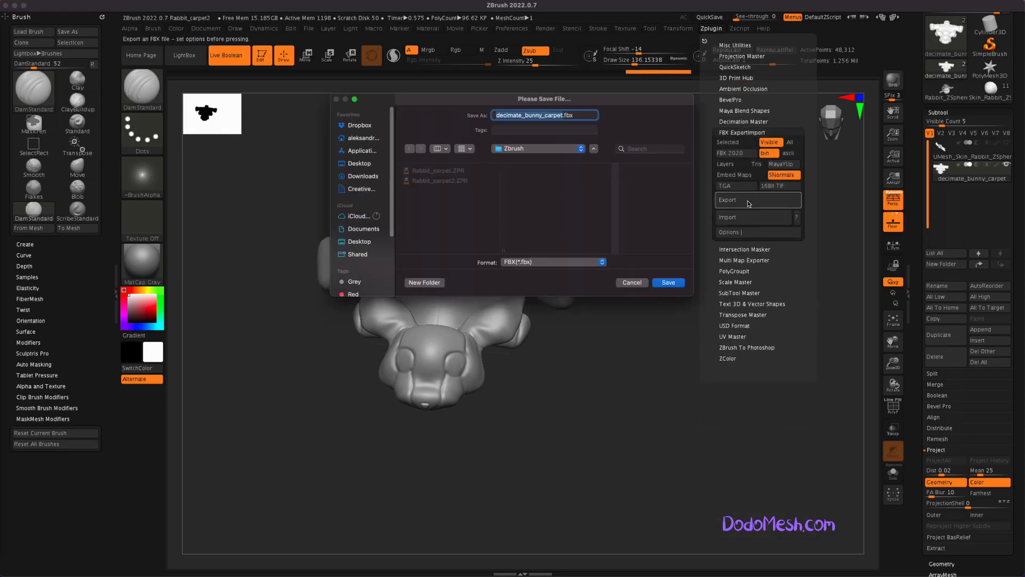
Step: Save the export as decimate_bunny_carpet.fbx in the save dialog
click(668, 282)
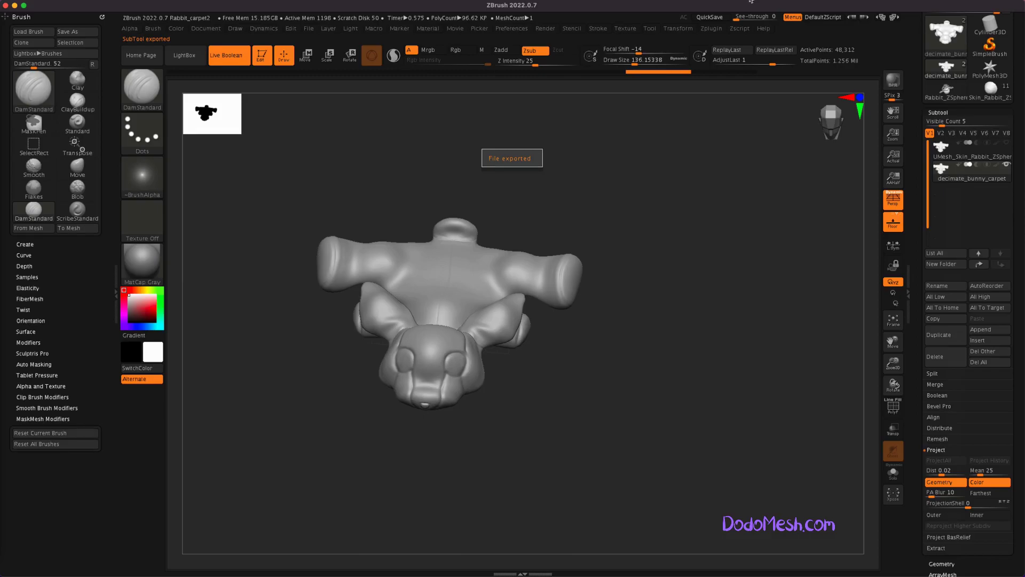